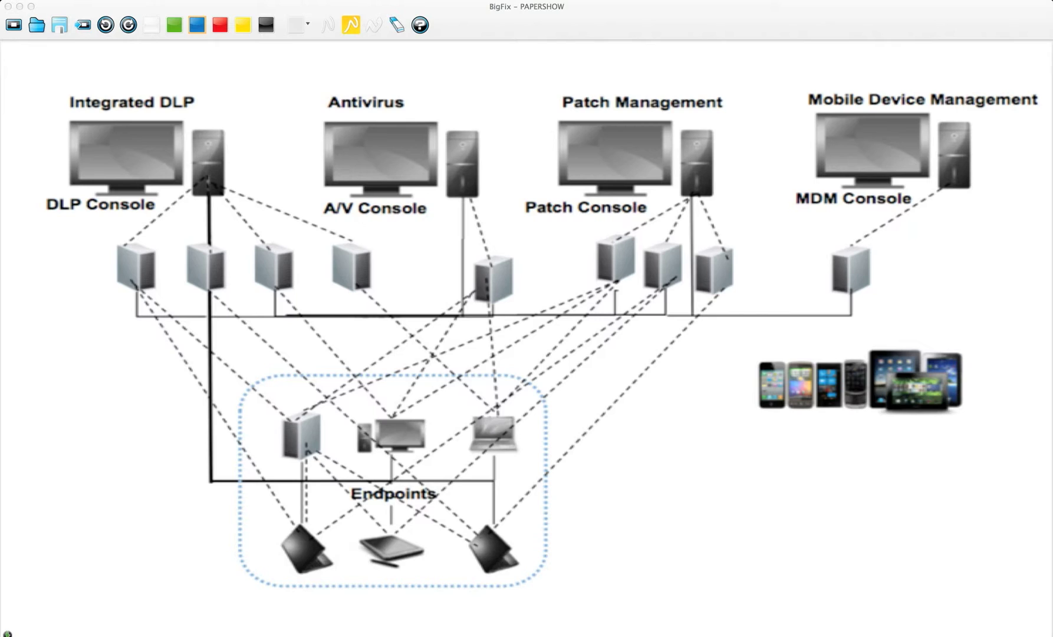
Step: Tick Integrated DLP and handwrite 'FARM' beside the server row
{"action": "left_click_drag", "start_coordinate": [200, 98], "coordinate": [219, 93]}
{"action": "mouse_move", "coordinate": [17, 257]}
{"action": "left_mouse_down"}
{"action": "mouse_move", "coordinate": [18, 274]}
{"action": "mouse_move", "coordinate": [30, 256]}
{"action": "left_mouse_up"}
{"action": "left_click_drag", "start_coordinate": [18, 265], "coordinate": [50, 271]}
{"action": "mouse_move", "coordinate": [59, 275]}
{"action": "left_mouse_down"}
{"action": "mouse_move", "coordinate": [62, 259]}
{"action": "mouse_move", "coordinate": [73, 275]}
{"action": "left_mouse_up"}
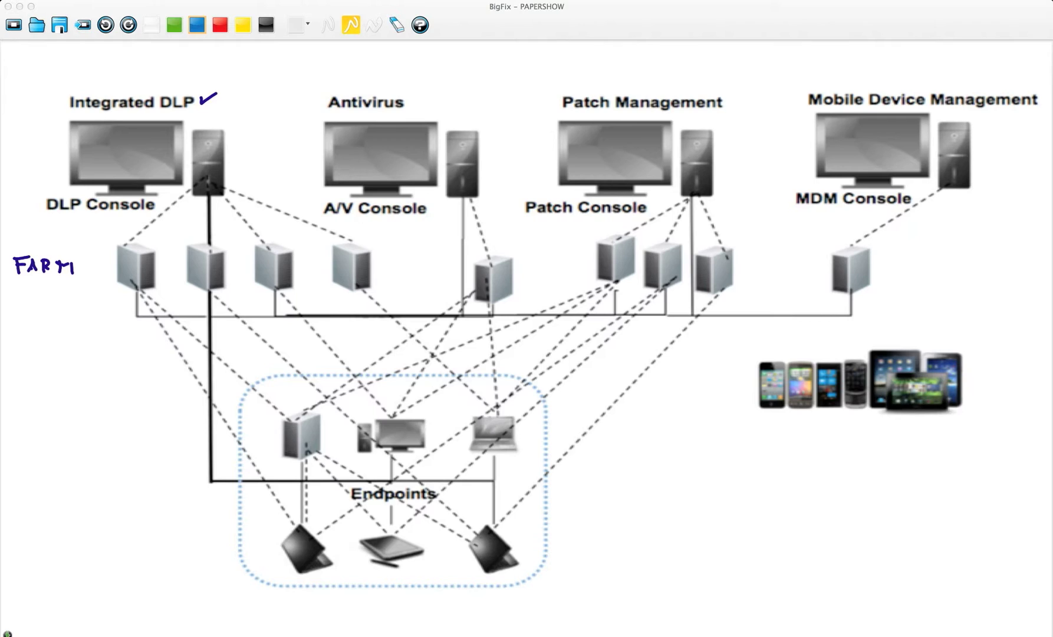
Step: Tick Antivirus and Patch Management, and write 'DISTRIBUTED' beside the endpoints level
{"action": "left_click_drag", "start_coordinate": [410, 98], "coordinate": [426, 93]}
{"action": "left_click_drag", "start_coordinate": [724, 97], "coordinate": [750, 86]}
{"action": "mouse_move", "coordinate": [47, 410]}
{"action": "left_mouse_down"}
{"action": "mouse_move", "coordinate": [46, 427]}
{"action": "mouse_move", "coordinate": [149, 422]}
{"action": "left_mouse_up"}
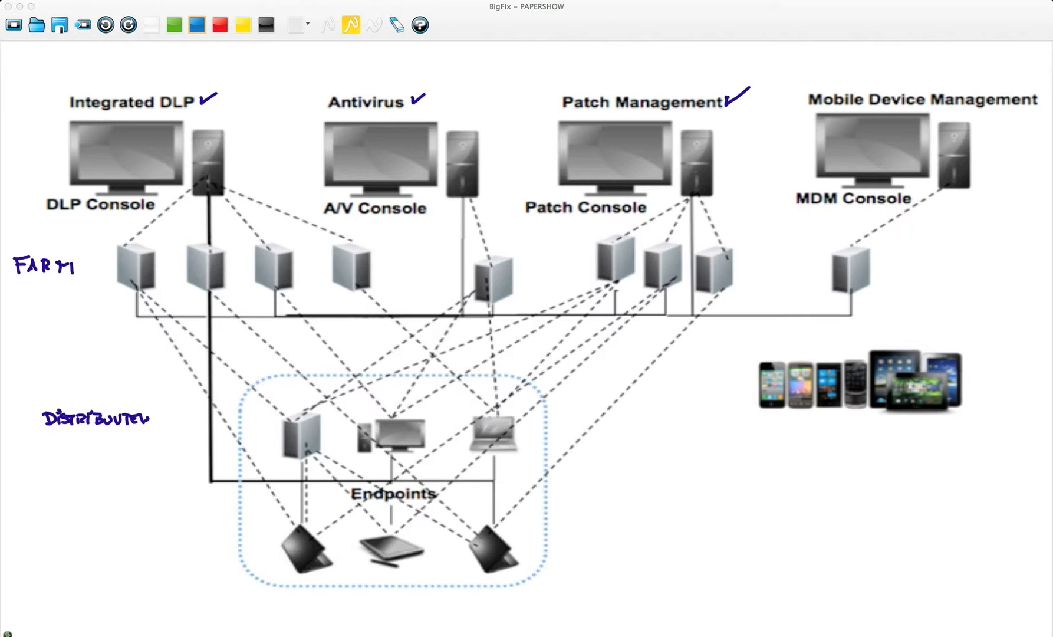
Step: Arrow DISTRIBUTED to the thick line, underline MDM Console, and write 'SECURITY CONFIGURATION' below the devices
{"action": "left_click_drag", "start_coordinate": [108, 434], "coordinate": [221, 432]}
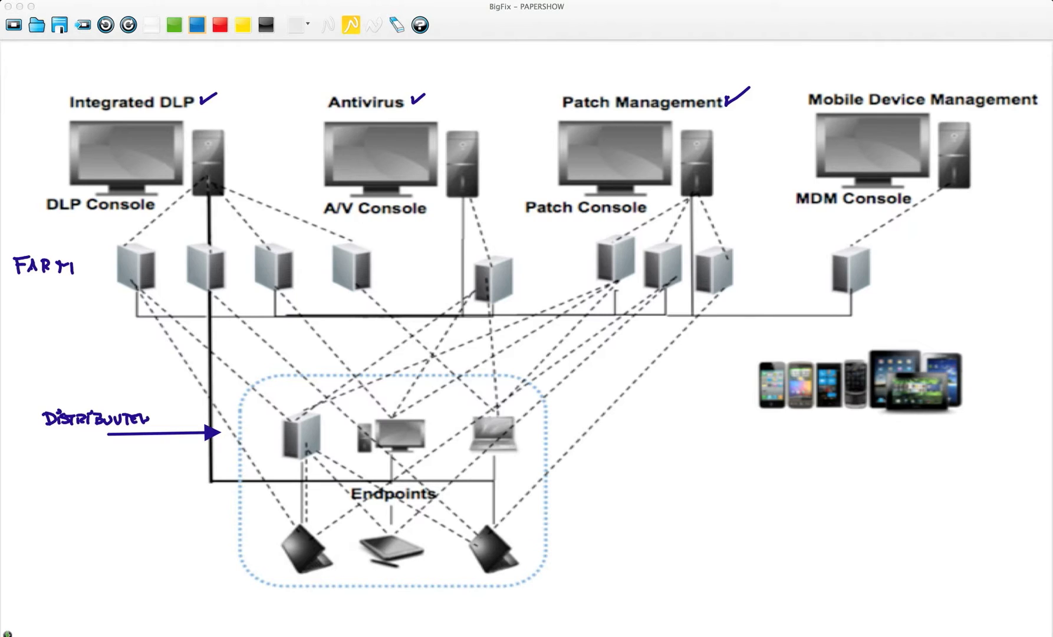
{"action": "left_click_drag", "start_coordinate": [913, 80], "coordinate": [926, 77]}
{"action": "left_click_drag", "start_coordinate": [786, 212], "coordinate": [891, 210]}
{"action": "mouse_move", "coordinate": [656, 427]}
{"action": "left_mouse_down"}
{"action": "mouse_move", "coordinate": [642, 441]}
{"action": "mouse_move", "coordinate": [699, 442]}
{"action": "mouse_move", "coordinate": [713, 430]}
{"action": "mouse_move", "coordinate": [745, 448]}
{"action": "mouse_move", "coordinate": [816, 442]}
{"action": "mouse_move", "coordinate": [833, 430]}
{"action": "mouse_move", "coordinate": [836, 443]}
{"action": "mouse_move", "coordinate": [910, 423]}
{"action": "mouse_move", "coordinate": [933, 428]}
{"action": "left_mouse_up"}
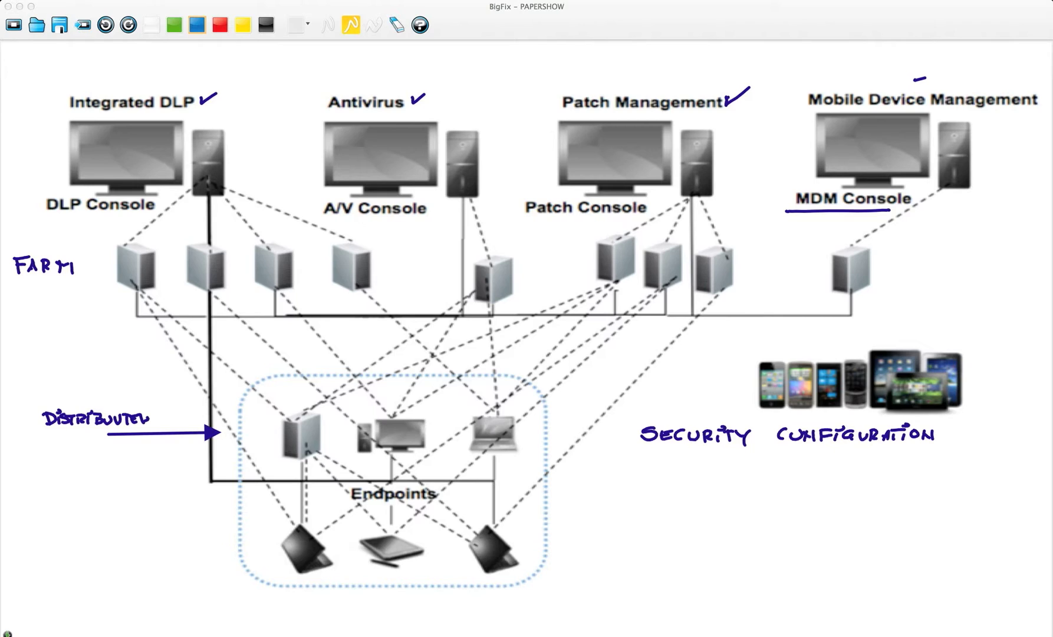
Step: Handwrite 'SOFTWARE DISTRIBUTION' on a new line beneath 'SECURITY CONFIGURATION' beside the mobile devices
{"action": "mouse_move", "coordinate": [658, 459]}
{"action": "left_mouse_down"}
{"action": "mouse_move", "coordinate": [644, 474]}
{"action": "mouse_move", "coordinate": [689, 463]}
{"action": "left_mouse_up"}
{"action": "mouse_move", "coordinate": [695, 462]}
{"action": "left_mouse_down"}
{"action": "mouse_move", "coordinate": [695, 474]}
{"action": "mouse_move", "coordinate": [720, 461]}
{"action": "mouse_move", "coordinate": [788, 477]}
{"action": "left_mouse_up"}
{"action": "left_click_drag", "start_coordinate": [788, 463], "coordinate": [810, 477]}
{"action": "mouse_move", "coordinate": [821, 464]}
{"action": "left_mouse_down"}
{"action": "mouse_move", "coordinate": [820, 477]}
{"action": "mouse_move", "coordinate": [828, 463]}
{"action": "mouse_move", "coordinate": [837, 476]}
{"action": "left_mouse_up"}
{"action": "mouse_move", "coordinate": [844, 467]}
{"action": "left_mouse_down"}
{"action": "mouse_move", "coordinate": [844, 476]}
{"action": "mouse_move", "coordinate": [851, 464]}
{"action": "left_mouse_up"}
{"action": "mouse_move", "coordinate": [852, 463]}
{"action": "left_mouse_down"}
{"action": "mouse_move", "coordinate": [853, 474]}
{"action": "mouse_move", "coordinate": [878, 476]}
{"action": "left_mouse_up"}
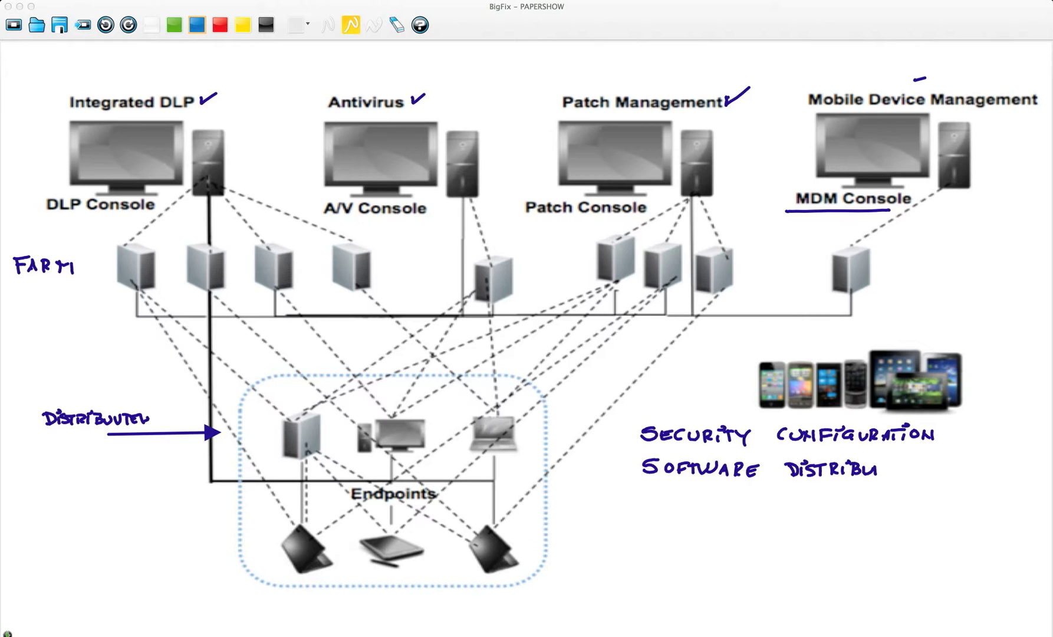
{"action": "left_click_drag", "start_coordinate": [869, 464], "coordinate": [882, 464]}
{"action": "mouse_move", "coordinate": [880, 464]}
{"action": "left_mouse_down"}
{"action": "mouse_move", "coordinate": [880, 478]}
{"action": "mouse_move", "coordinate": [896, 467]}
{"action": "left_mouse_up"}
{"action": "left_click_drag", "start_coordinate": [905, 477], "coordinate": [918, 462]}
Step: Handwrite 'IBM END POINT MANAGEMENT' below 'SOFTWARE DISTRIBUTION'
{"action": "mouse_move", "coordinate": [598, 495]}
{"action": "left_mouse_down"}
{"action": "mouse_move", "coordinate": [599, 510]}
{"action": "mouse_move", "coordinate": [632, 497]}
{"action": "mouse_move", "coordinate": [634, 509]}
{"action": "mouse_move", "coordinate": [599, 494]}
{"action": "left_mouse_up"}
{"action": "left_click_drag", "start_coordinate": [665, 496], "coordinate": [678, 503]}
{"action": "left_click_drag", "start_coordinate": [667, 497], "coordinate": [688, 510]}
{"action": "mouse_move", "coordinate": [689, 497]}
{"action": "left_mouse_down"}
{"action": "mouse_move", "coordinate": [699, 509]}
{"action": "mouse_move", "coordinate": [699, 496]}
{"action": "left_mouse_up"}
{"action": "mouse_move", "coordinate": [707, 496]}
{"action": "left_mouse_down"}
{"action": "mouse_move", "coordinate": [707, 510]}
{"action": "mouse_move", "coordinate": [774, 509]}
{"action": "left_mouse_up"}
{"action": "mouse_move", "coordinate": [779, 497]}
{"action": "left_mouse_down"}
{"action": "mouse_move", "coordinate": [783, 509]}
{"action": "mouse_move", "coordinate": [812, 495]}
{"action": "left_mouse_up"}
{"action": "left_click_drag", "start_coordinate": [814, 495], "coordinate": [832, 509]}
{"action": "mouse_move", "coordinate": [833, 508]}
{"action": "left_mouse_down"}
{"action": "mouse_move", "coordinate": [838, 496]}
{"action": "mouse_move", "coordinate": [848, 511]}
{"action": "left_mouse_up"}
{"action": "left_click_drag", "start_coordinate": [858, 497], "coordinate": [858, 503]}
{"action": "mouse_move", "coordinate": [871, 498]}
{"action": "left_mouse_down"}
{"action": "mouse_move", "coordinate": [862, 508]}
{"action": "mouse_move", "coordinate": [871, 497]}
{"action": "mouse_move", "coordinate": [892, 510]}
{"action": "left_mouse_up"}
{"action": "left_click_drag", "start_coordinate": [894, 504], "coordinate": [907, 497]}
{"action": "mouse_move", "coordinate": [898, 510]}
{"action": "left_mouse_down"}
{"action": "mouse_move", "coordinate": [910, 499]}
{"action": "mouse_move", "coordinate": [923, 509]}
{"action": "mouse_move", "coordinate": [938, 499]}
{"action": "mouse_move", "coordinate": [941, 511]}
{"action": "left_mouse_up"}
{"action": "left_click_drag", "start_coordinate": [936, 496], "coordinate": [952, 495]}
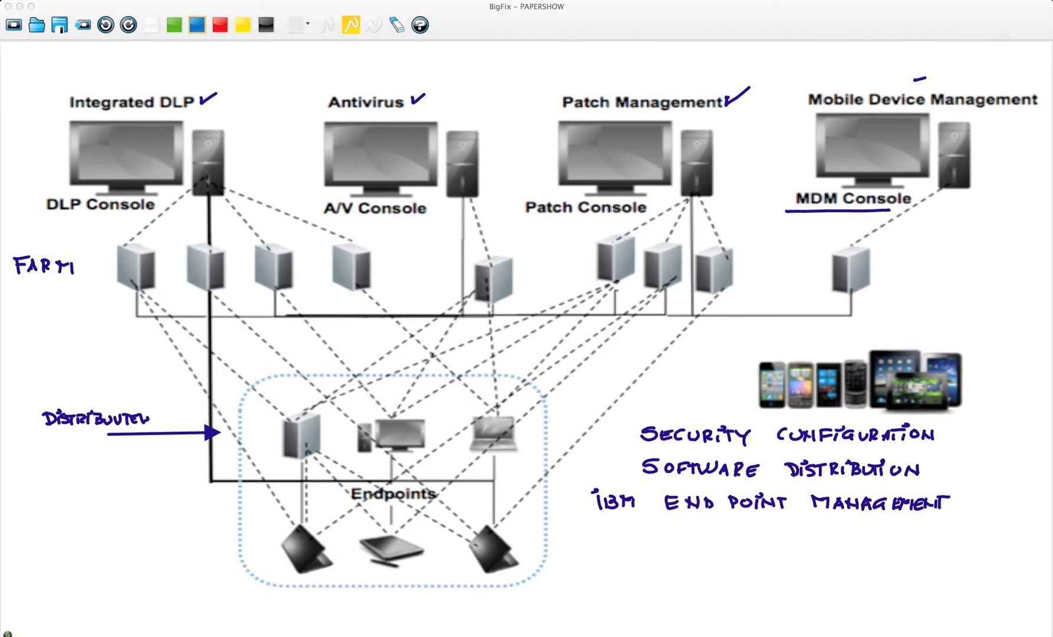
Step: Write the line 'ONE SERVER 250,000+' beneath the heading
{"action": "left_click_drag", "start_coordinate": [712, 528], "coordinate": [722, 534]}
{"action": "left_click_drag", "start_coordinate": [733, 527], "coordinate": [733, 544]}
{"action": "mouse_move", "coordinate": [737, 531]}
{"action": "left_mouse_down"}
{"action": "mouse_move", "coordinate": [737, 543]}
{"action": "mouse_move", "coordinate": [780, 543]}
{"action": "mouse_move", "coordinate": [789, 532]}
{"action": "left_mouse_up"}
{"action": "mouse_move", "coordinate": [780, 538]}
{"action": "left_mouse_down"}
{"action": "mouse_move", "coordinate": [808, 543]}
{"action": "mouse_move", "coordinate": [813, 532]}
{"action": "left_mouse_up"}
{"action": "mouse_move", "coordinate": [815, 532]}
{"action": "left_mouse_down"}
{"action": "mouse_move", "coordinate": [827, 545]}
{"action": "mouse_move", "coordinate": [841, 529]}
{"action": "left_mouse_up"}
{"action": "mouse_move", "coordinate": [843, 530]}
{"action": "left_mouse_down"}
{"action": "mouse_move", "coordinate": [856, 543]}
{"action": "mouse_move", "coordinate": [926, 533]}
{"action": "mouse_move", "coordinate": [934, 547]}
{"action": "mouse_move", "coordinate": [954, 532]}
{"action": "mouse_move", "coordinate": [983, 532]}
{"action": "left_mouse_up"}
{"action": "mouse_move", "coordinate": [995, 530]}
{"action": "left_mouse_down"}
{"action": "mouse_move", "coordinate": [996, 543]}
{"action": "mouse_move", "coordinate": [1009, 536]}
{"action": "left_mouse_up"}
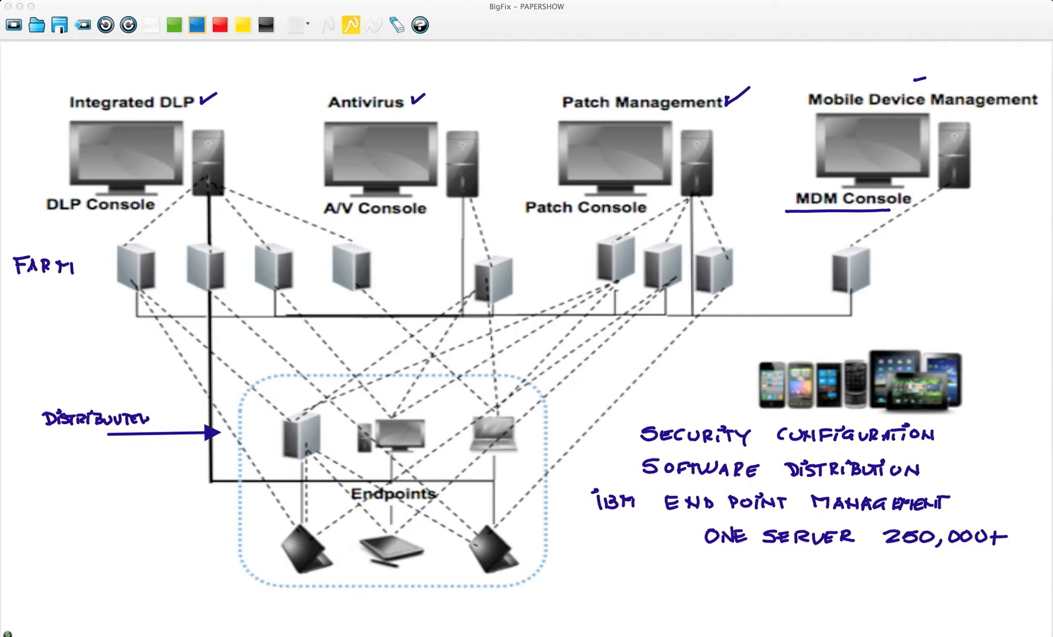
Step: Write the line 'ONE CONSOLE' below the server line
{"action": "mouse_move", "coordinate": [711, 559]}
{"action": "left_mouse_down"}
{"action": "mouse_move", "coordinate": [703, 570]}
{"action": "mouse_move", "coordinate": [713, 557]}
{"action": "mouse_move", "coordinate": [722, 575]}
{"action": "left_mouse_up"}
{"action": "left_click_drag", "start_coordinate": [734, 558], "coordinate": [733, 573]}
{"action": "left_click_drag", "start_coordinate": [742, 563], "coordinate": [752, 575]}
{"action": "mouse_move", "coordinate": [742, 562]}
{"action": "left_mouse_down"}
{"action": "mouse_move", "coordinate": [778, 576]}
{"action": "mouse_move", "coordinate": [793, 565]}
{"action": "mouse_move", "coordinate": [802, 580]}
{"action": "left_mouse_up"}
{"action": "left_click_drag", "start_coordinate": [814, 563], "coordinate": [814, 577]}
{"action": "mouse_move", "coordinate": [830, 565]}
{"action": "left_mouse_down"}
{"action": "mouse_move", "coordinate": [820, 576]}
{"action": "mouse_move", "coordinate": [844, 565]}
{"action": "mouse_move", "coordinate": [867, 578]}
{"action": "left_mouse_up"}
{"action": "left_click_drag", "start_coordinate": [868, 571], "coordinate": [880, 565]}
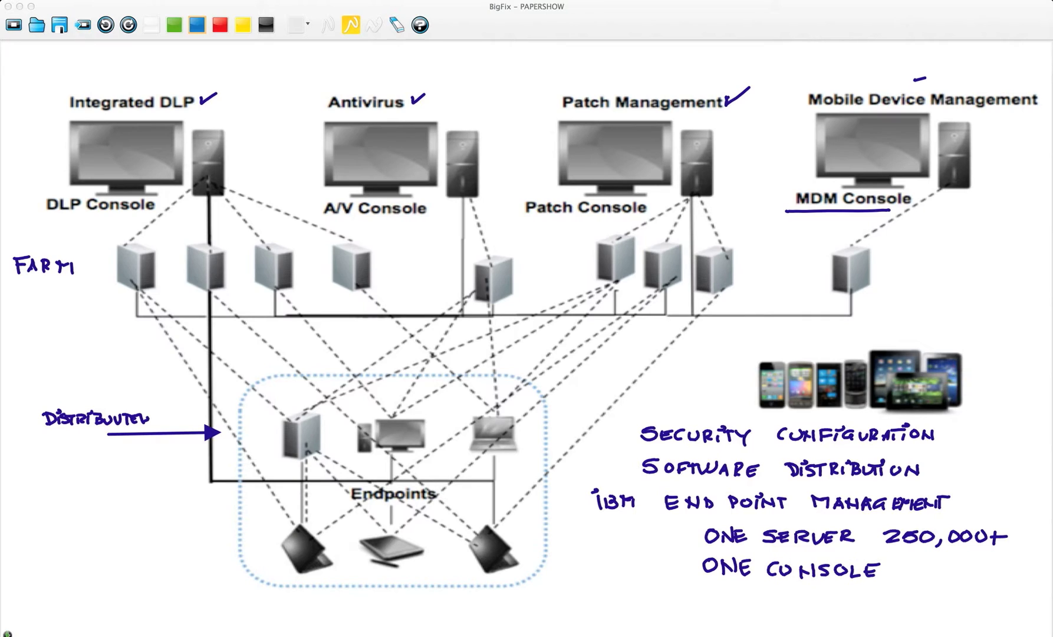
Step: Write 'ONE AGENT' below the console line and start 'WINDOWS' at lower left
{"action": "mouse_move", "coordinate": [713, 594]}
{"action": "left_mouse_down"}
{"action": "mouse_move", "coordinate": [703, 600]}
{"action": "mouse_move", "coordinate": [713, 595]}
{"action": "mouse_move", "coordinate": [722, 611]}
{"action": "left_mouse_up"}
{"action": "left_click_drag", "start_coordinate": [732, 594], "coordinate": [733, 609]}
{"action": "mouse_move", "coordinate": [739, 594]}
{"action": "left_mouse_down"}
{"action": "mouse_move", "coordinate": [750, 609]}
{"action": "mouse_move", "coordinate": [750, 595]}
{"action": "mouse_move", "coordinate": [777, 604]}
{"action": "left_mouse_up"}
{"action": "mouse_move", "coordinate": [797, 595]}
{"action": "left_mouse_down"}
{"action": "mouse_move", "coordinate": [785, 602]}
{"action": "mouse_move", "coordinate": [796, 607]}
{"action": "left_mouse_up"}
{"action": "mouse_move", "coordinate": [802, 598]}
{"action": "left_mouse_down"}
{"action": "mouse_move", "coordinate": [811, 610]}
{"action": "mouse_move", "coordinate": [818, 599]}
{"action": "left_mouse_up"}
{"action": "left_click_drag", "start_coordinate": [820, 599], "coordinate": [833, 609]}
{"action": "left_click_drag", "start_coordinate": [828, 598], "coordinate": [846, 598]}
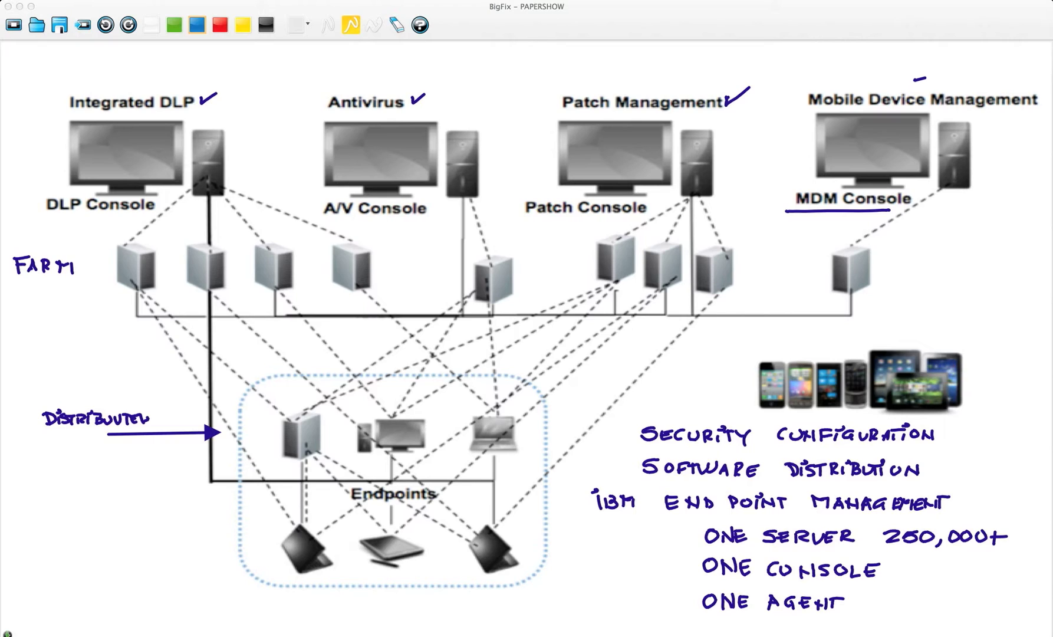
{"action": "mouse_move", "coordinate": [88, 522]}
{"action": "left_mouse_down"}
{"action": "mouse_move", "coordinate": [108, 540]}
{"action": "mouse_move", "coordinate": [120, 526]}
{"action": "mouse_move", "coordinate": [142, 541]}
{"action": "mouse_move", "coordinate": [176, 532]}
{"action": "mouse_move", "coordinate": [182, 543]}
{"action": "left_mouse_up"}
Step: Add MAC, LINUX, IOS and ANDROID under WINDOWS, then begin the 'I DO NOT MISS THINGS' note
{"action": "left_click_drag", "start_coordinate": [94, 559], "coordinate": [121, 555]}
{"action": "mouse_move", "coordinate": [136, 546]}
{"action": "left_mouse_down"}
{"action": "mouse_move", "coordinate": [104, 575]}
{"action": "mouse_move", "coordinate": [121, 565]}
{"action": "mouse_move", "coordinate": [129, 576]}
{"action": "left_mouse_up"}
{"action": "mouse_move", "coordinate": [130, 567]}
{"action": "left_mouse_down"}
{"action": "mouse_move", "coordinate": [151, 575]}
{"action": "mouse_move", "coordinate": [98, 589]}
{"action": "mouse_move", "coordinate": [110, 580]}
{"action": "mouse_move", "coordinate": [118, 589]}
{"action": "mouse_move", "coordinate": [99, 594]}
{"action": "mouse_move", "coordinate": [106, 608]}
{"action": "left_mouse_up"}
{"action": "mouse_move", "coordinate": [109, 607]}
{"action": "left_mouse_down"}
{"action": "mouse_move", "coordinate": [110, 594]}
{"action": "mouse_move", "coordinate": [120, 608]}
{"action": "left_mouse_up"}
{"action": "mouse_move", "coordinate": [120, 608]}
{"action": "left_mouse_down"}
{"action": "mouse_move", "coordinate": [120, 594]}
{"action": "mouse_move", "coordinate": [124, 608]}
{"action": "left_mouse_up"}
{"action": "left_click_drag", "start_coordinate": [133, 607], "coordinate": [155, 611]}
{"action": "left_click_drag", "start_coordinate": [156, 595], "coordinate": [163, 610]}
{"action": "left_click_drag", "start_coordinate": [165, 596], "coordinate": [166, 609]}
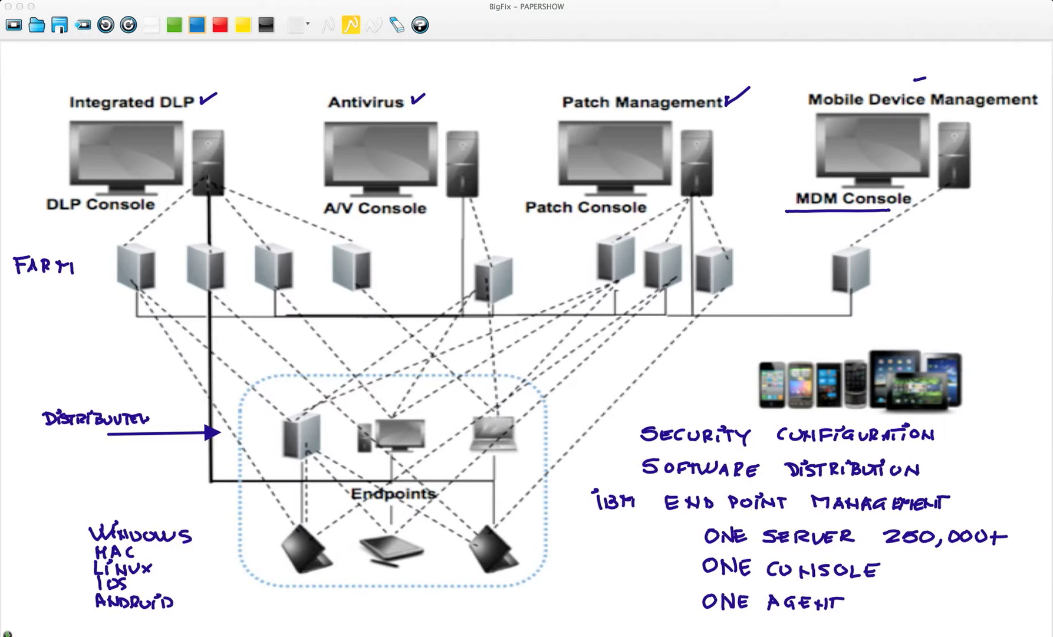
{"action": "mouse_move", "coordinate": [454, 628]}
{"action": "left_mouse_down"}
{"action": "mouse_move", "coordinate": [579, 636]}
{"action": "mouse_move", "coordinate": [619, 626]}
{"action": "left_mouse_up"}
Step: Finish the bottom note about not missing things, ending with 'THINGS'
{"action": "left_click_drag", "start_coordinate": [609, 625], "coordinate": [619, 636]}
{"action": "mouse_move", "coordinate": [626, 624]}
{"action": "left_mouse_down"}
{"action": "mouse_move", "coordinate": [626, 636]}
{"action": "mouse_move", "coordinate": [642, 635]}
{"action": "left_mouse_up"}
{"action": "mouse_move", "coordinate": [648, 636]}
{"action": "left_mouse_down"}
{"action": "mouse_move", "coordinate": [655, 626]}
{"action": "mouse_move", "coordinate": [673, 636]}
{"action": "left_mouse_up"}
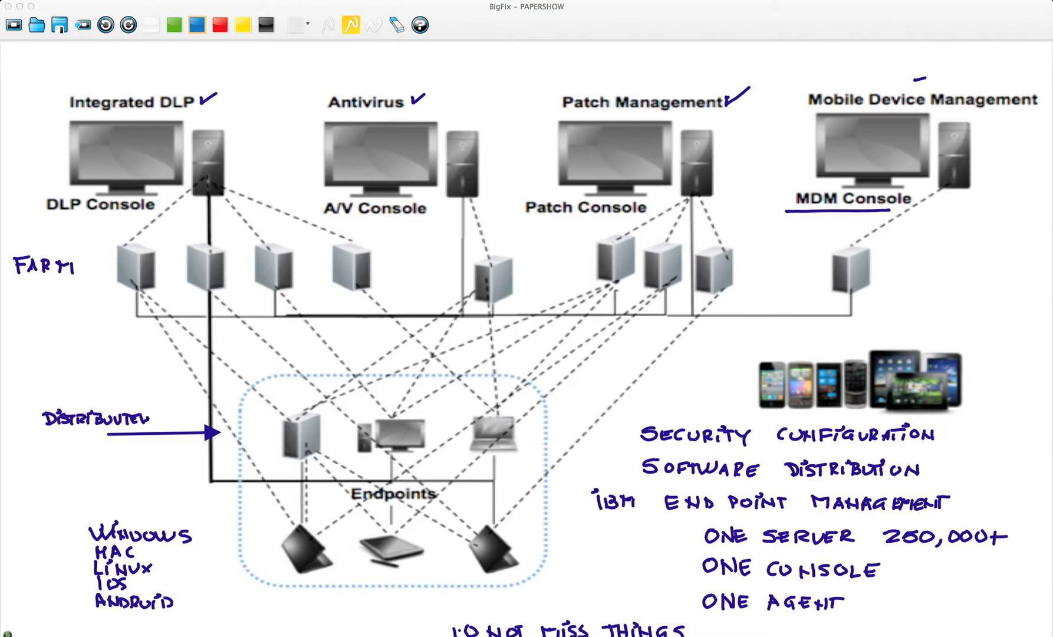
{"action": "mouse_move", "coordinate": [765, 621]}
{"action": "left_mouse_down"}
{"action": "mouse_move", "coordinate": [760, 631]}
{"action": "mouse_move", "coordinate": [782, 635]}
{"action": "left_mouse_up"}
Step: Write 'QRADAR', arrow THINGS to it, and brace the server, console and agent lines
{"action": "left_click_drag", "start_coordinate": [783, 620], "coordinate": [792, 635]}
{"action": "mouse_move", "coordinate": [795, 635]}
{"action": "left_mouse_down"}
{"action": "mouse_move", "coordinate": [801, 620]}
{"action": "mouse_move", "coordinate": [810, 636]}
{"action": "mouse_move", "coordinate": [830, 619]}
{"action": "left_mouse_up"}
{"action": "mouse_move", "coordinate": [829, 619]}
{"action": "left_mouse_down"}
{"action": "mouse_move", "coordinate": [834, 635]}
{"action": "mouse_move", "coordinate": [841, 627]}
{"action": "left_mouse_up"}
{"action": "left_click_drag", "start_coordinate": [841, 627], "coordinate": [853, 635]}
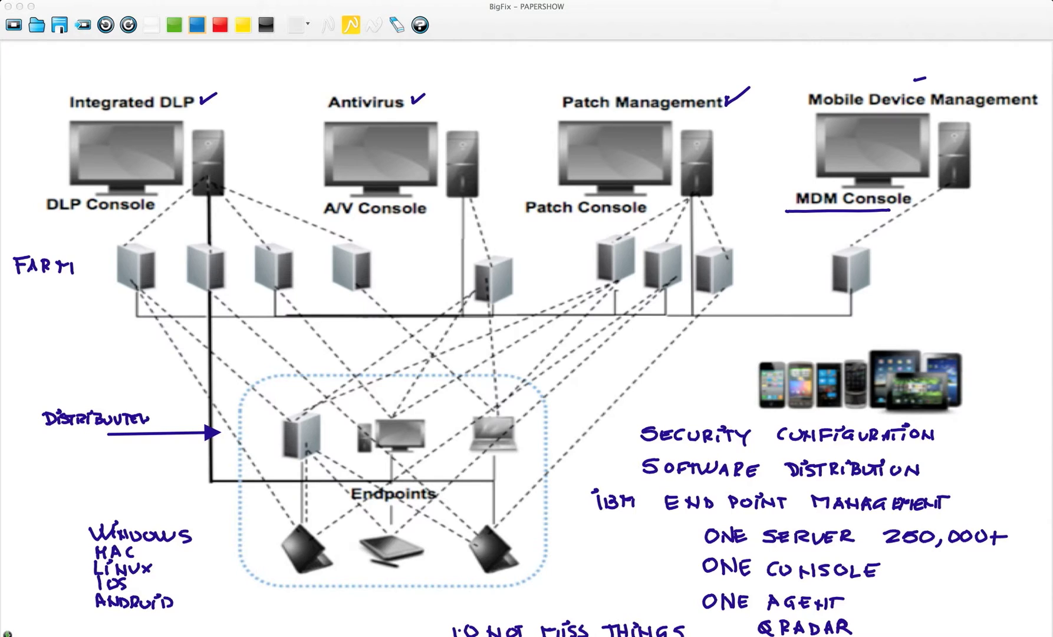
{"action": "left_click_drag", "start_coordinate": [696, 632], "coordinate": [751, 630]}
{"action": "left_click_drag", "start_coordinate": [740, 624], "coordinate": [741, 635]}
{"action": "left_click_drag", "start_coordinate": [690, 524], "coordinate": [689, 617]}
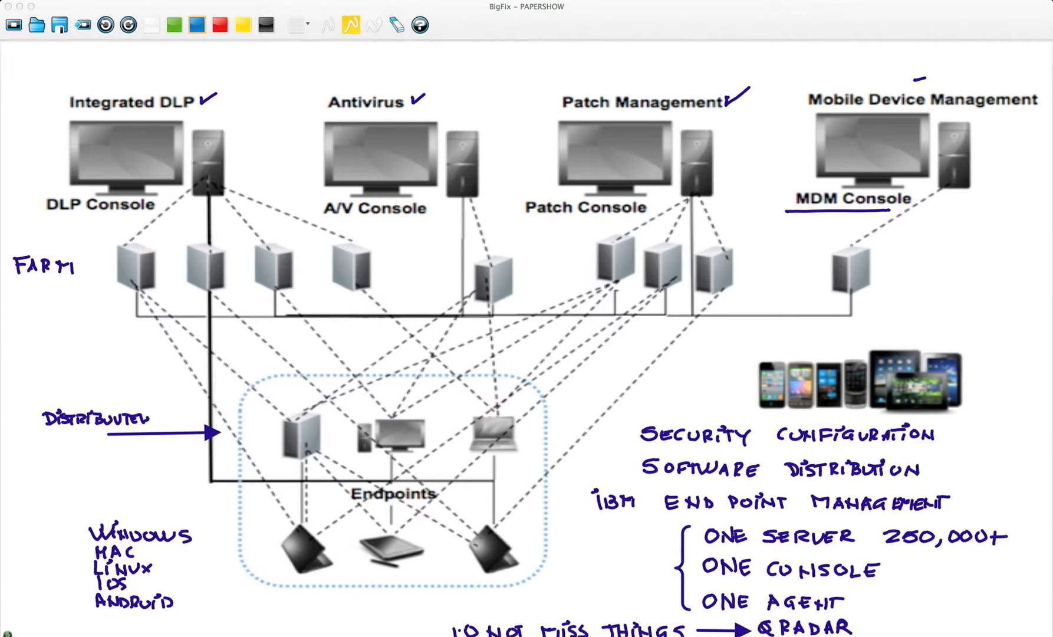